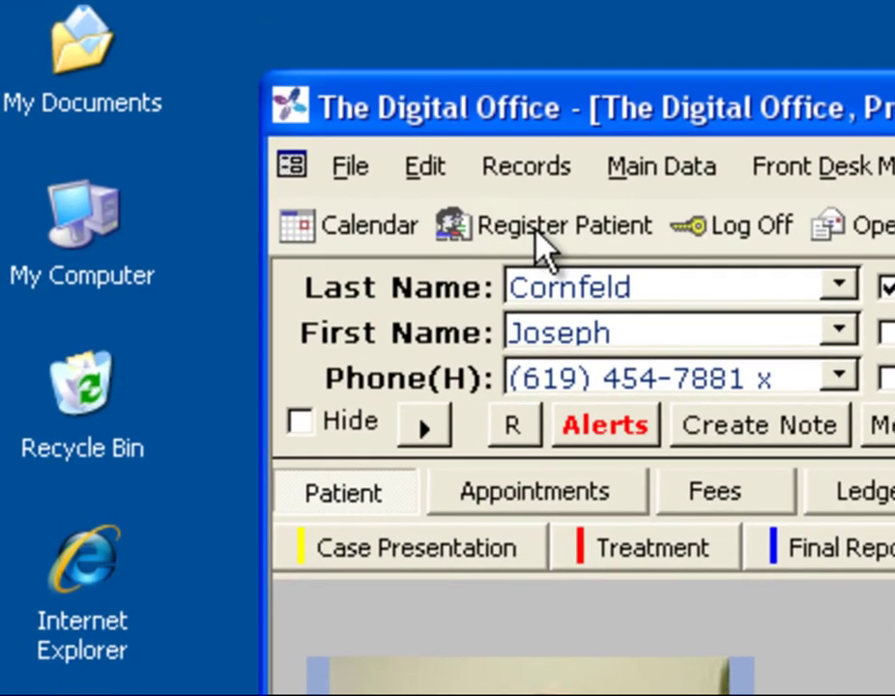
# Register a patient through the referral form and open that patient's record
pyautogui.click(538, 232)
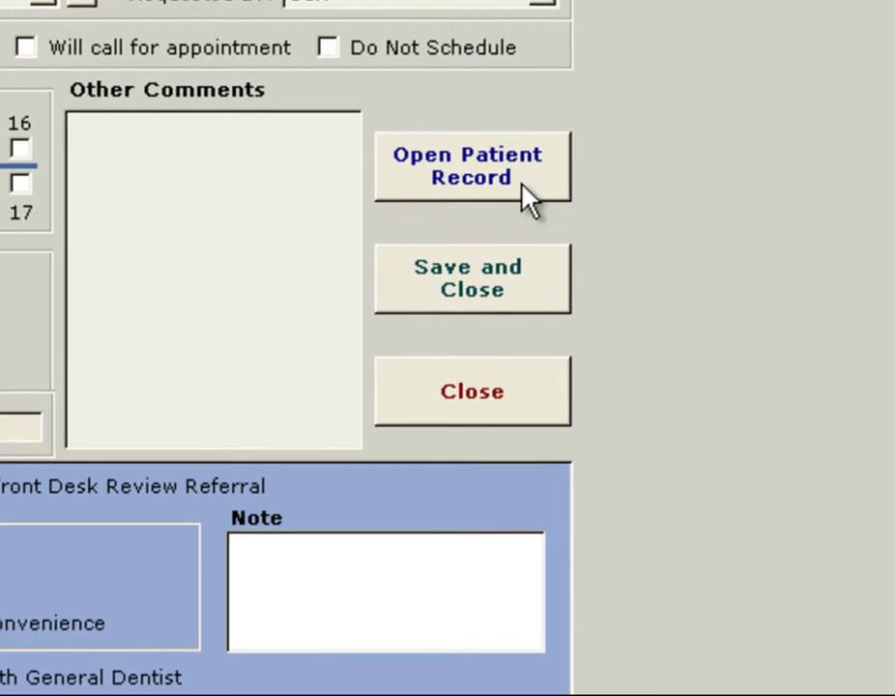
pyautogui.click(522, 186)
pyautogui.click(371, 384)
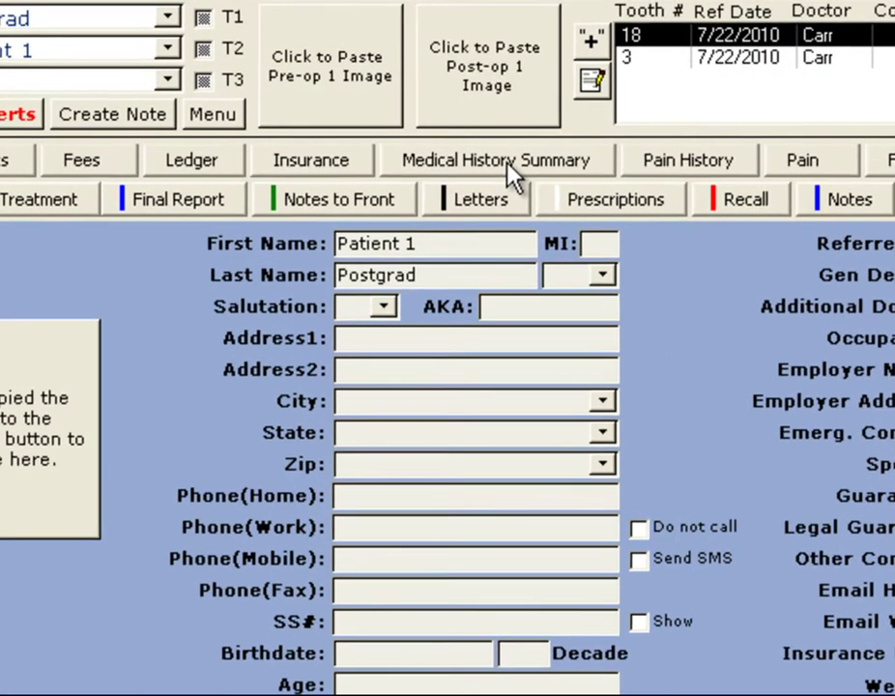
# Open the patient's medical history questionnaire from the medical history summary and close it
pyautogui.click(512, 177)
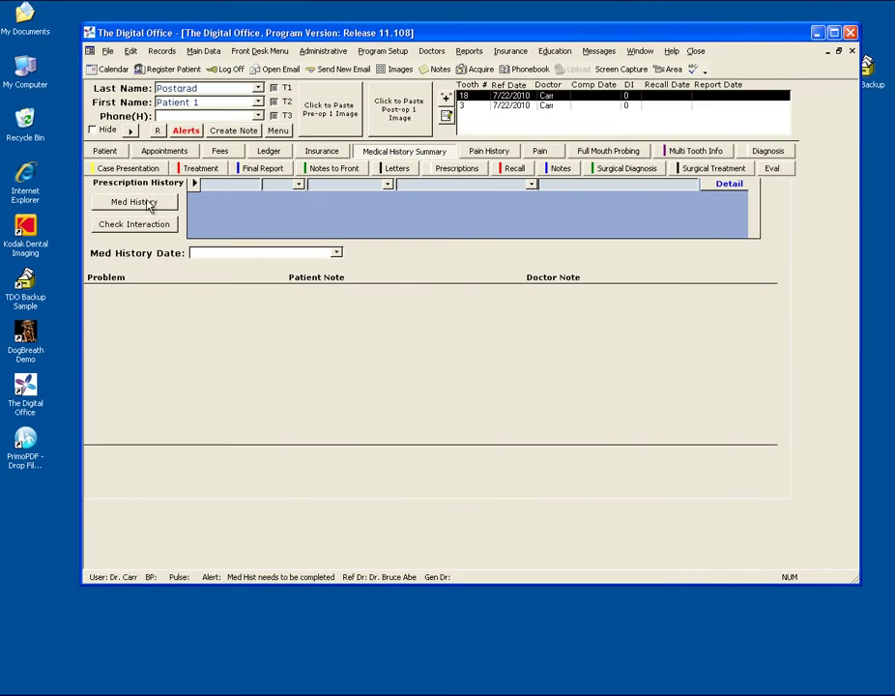
pyautogui.click(146, 201)
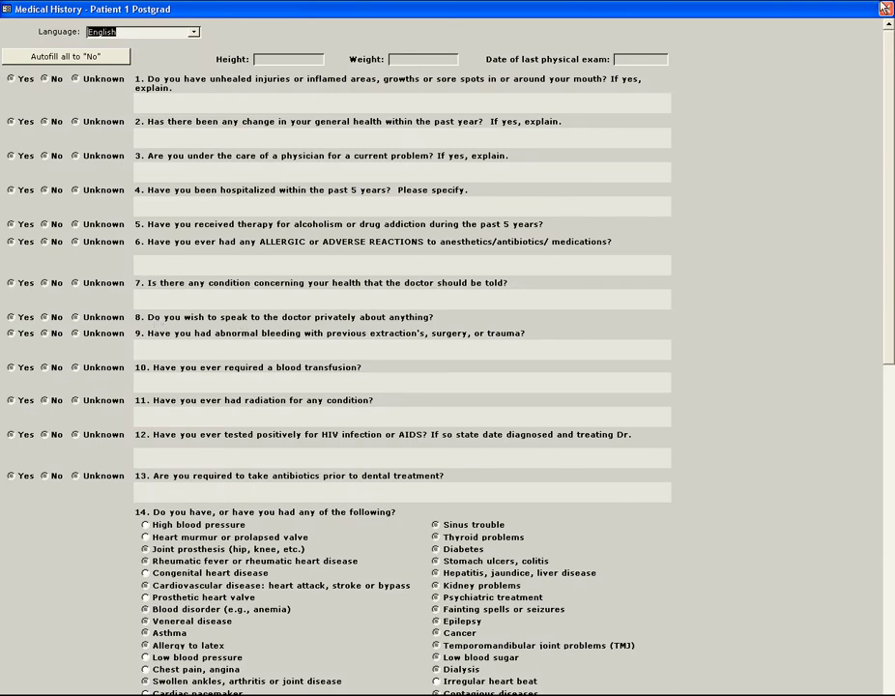
pyautogui.click(885, 9)
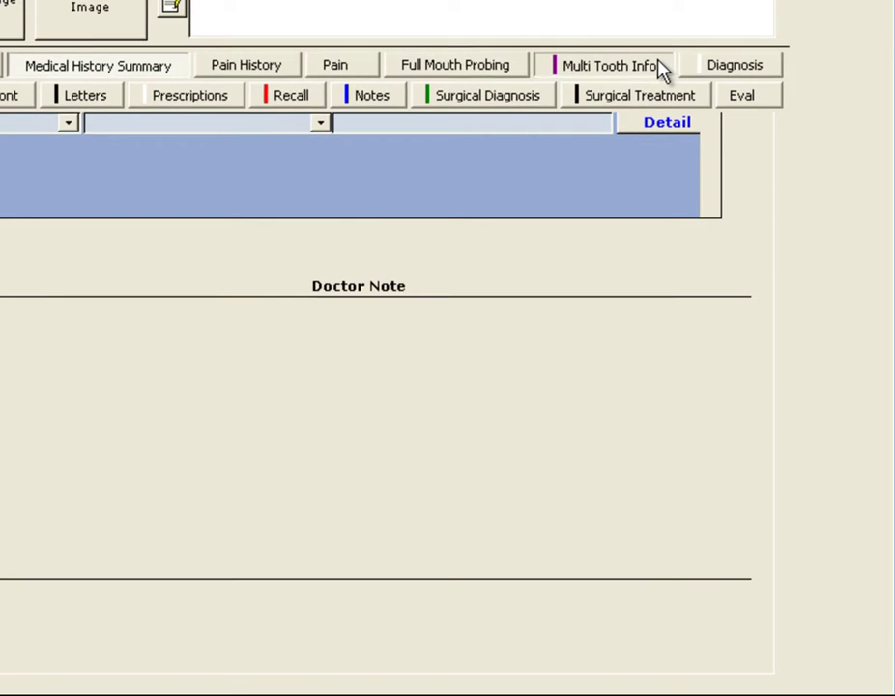
# Add a tooth column in Multi-Tooth Testing, fill it with the all-vital defaults, assign tooth 3, and close the form
pyautogui.click(706, 128)
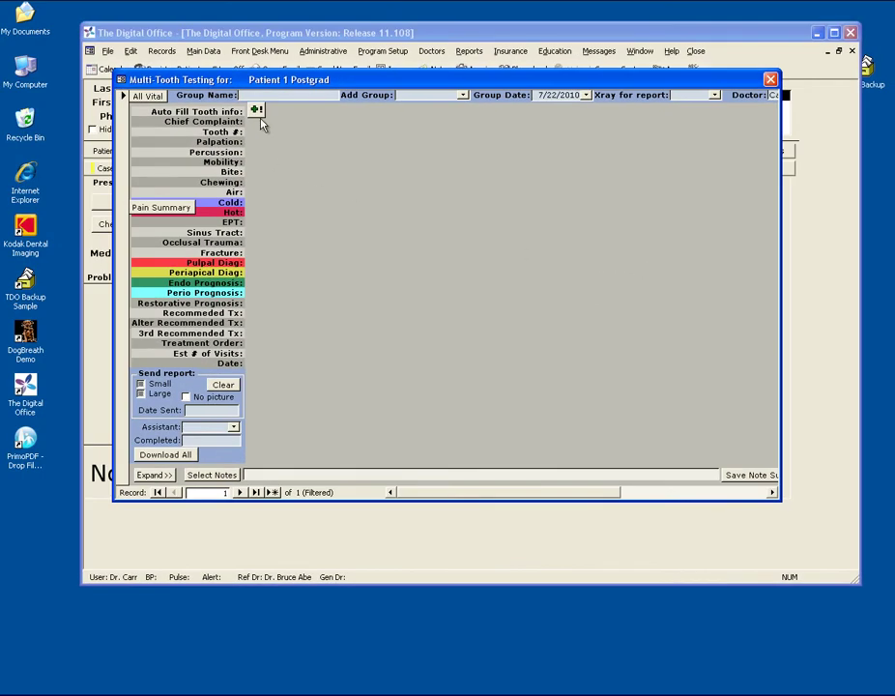
pyautogui.click(257, 110)
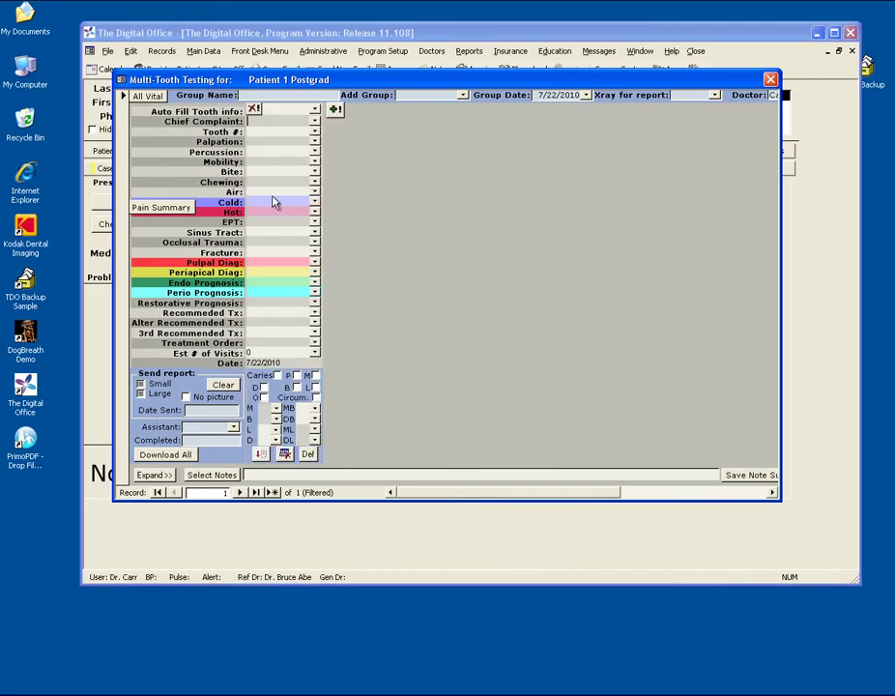
pyautogui.click(150, 96)
pyautogui.click(315, 132)
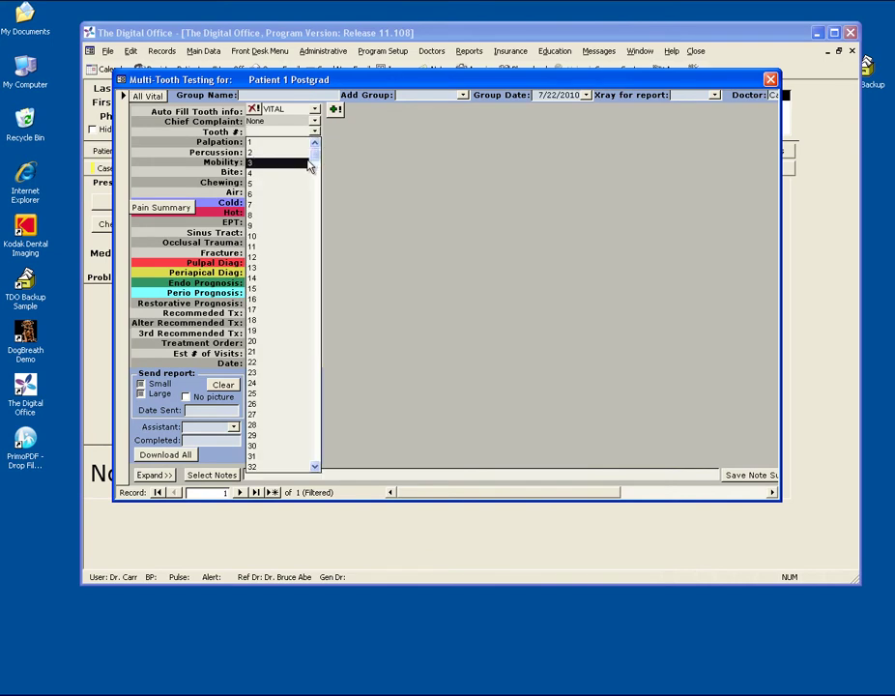
pyautogui.click(308, 164)
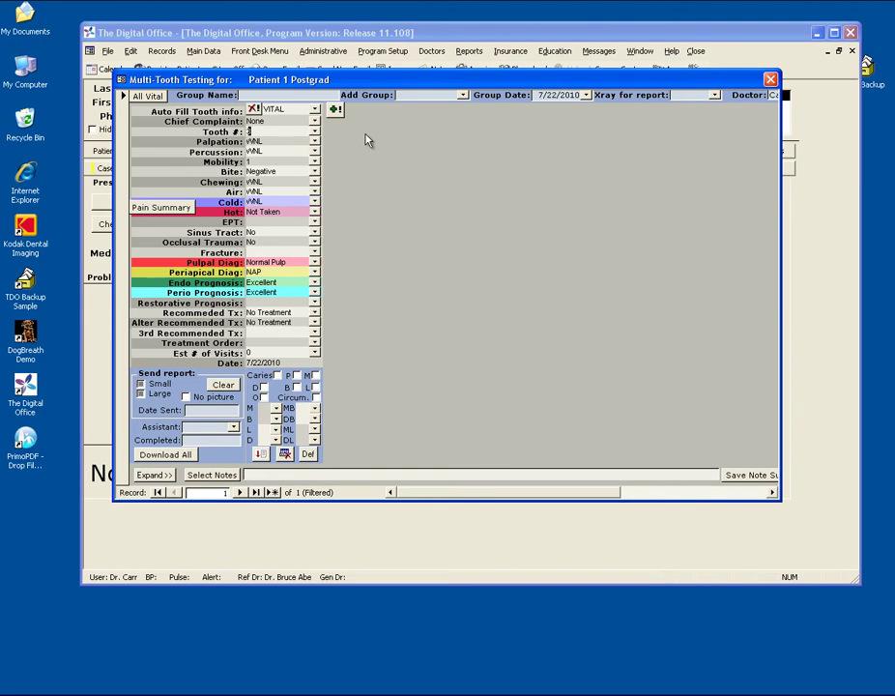
pyautogui.click(771, 79)
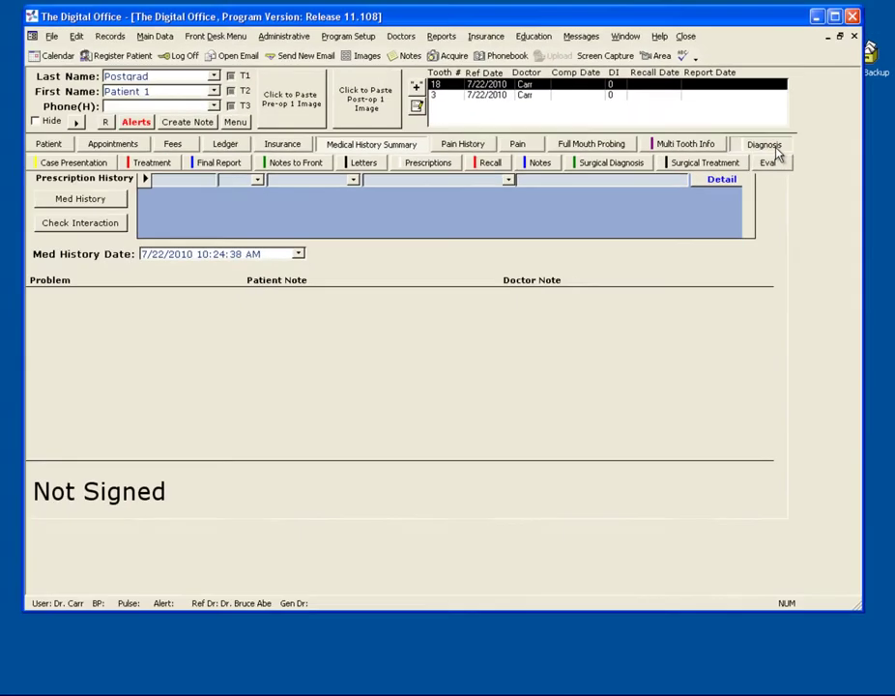
# Mark tooth 18's diagnosis with Open Apex, Calcification, PDL Thickened, Prior Pulpotomy, Thermafill, Discoloration, EO Swelling and its Sinus tract option
pyautogui.click(743, 90)
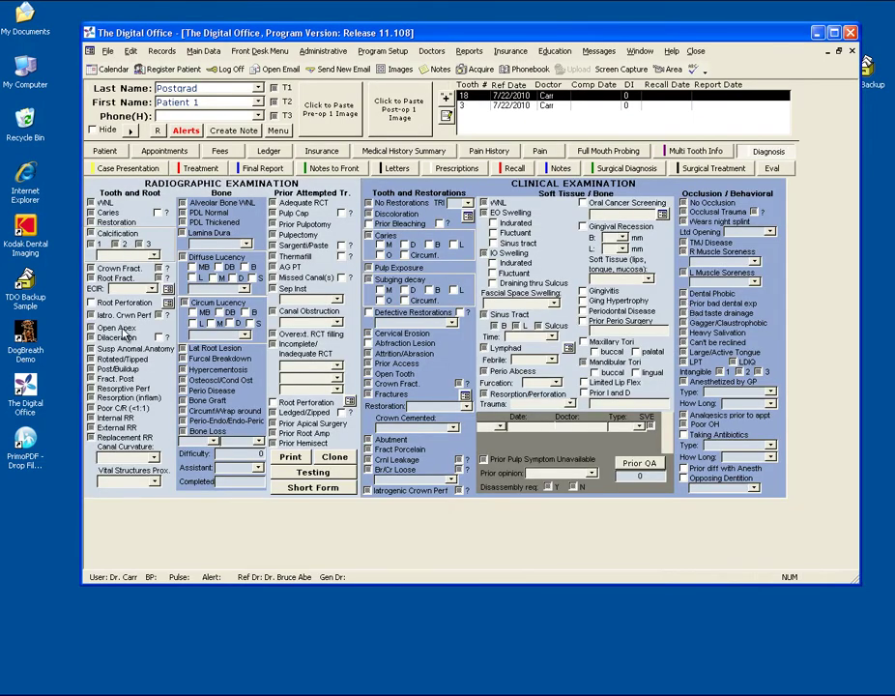
pyautogui.click(118, 329)
pyautogui.click(114, 233)
pyautogui.click(213, 222)
pyautogui.click(304, 225)
pyautogui.click(295, 256)
pyautogui.click(396, 213)
pyautogui.click(510, 211)
pyautogui.click(517, 243)
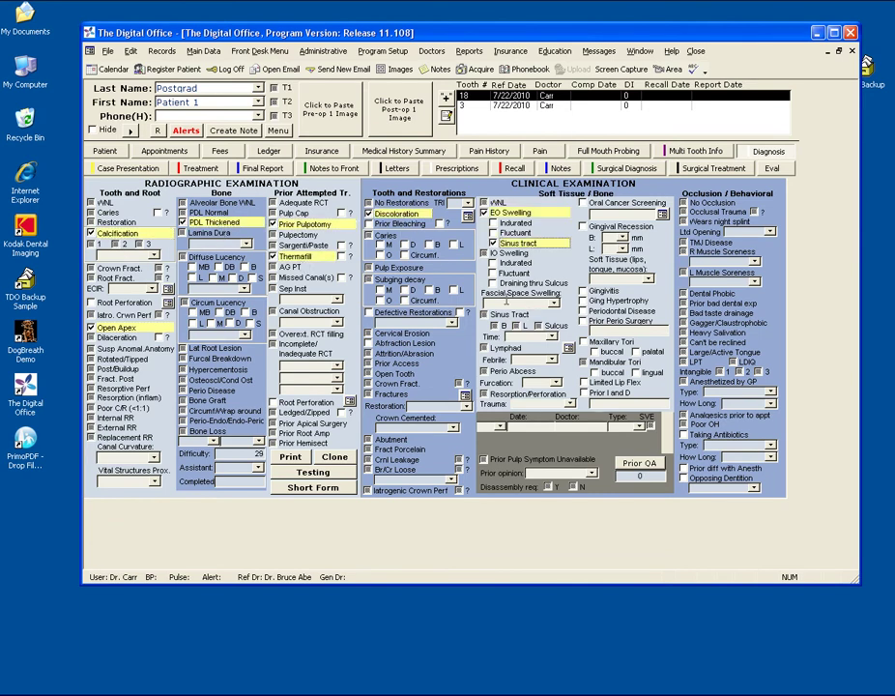
# View tooth 18's treatment record and final report
pyautogui.click(198, 169)
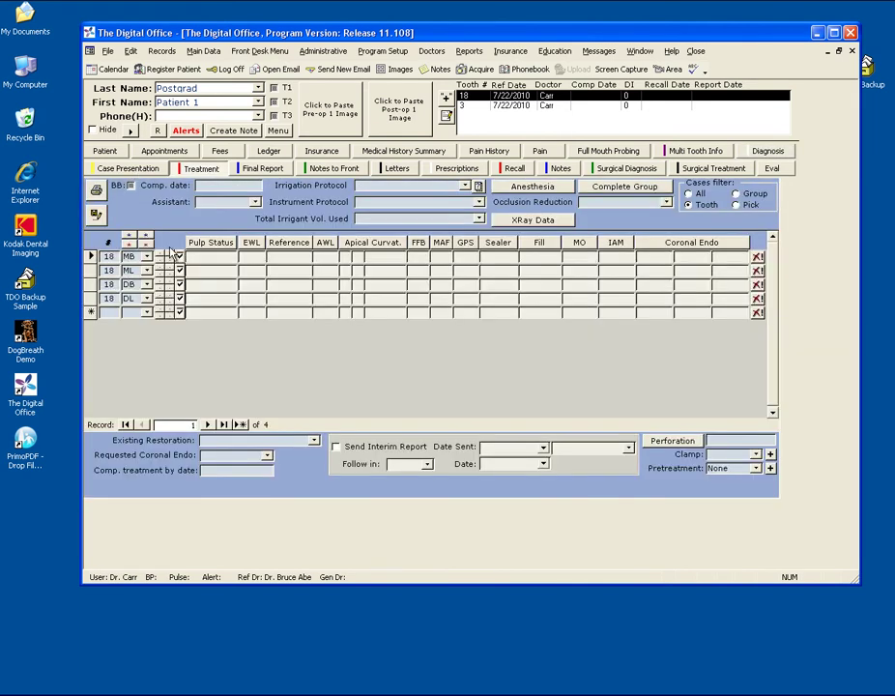
pyautogui.click(262, 168)
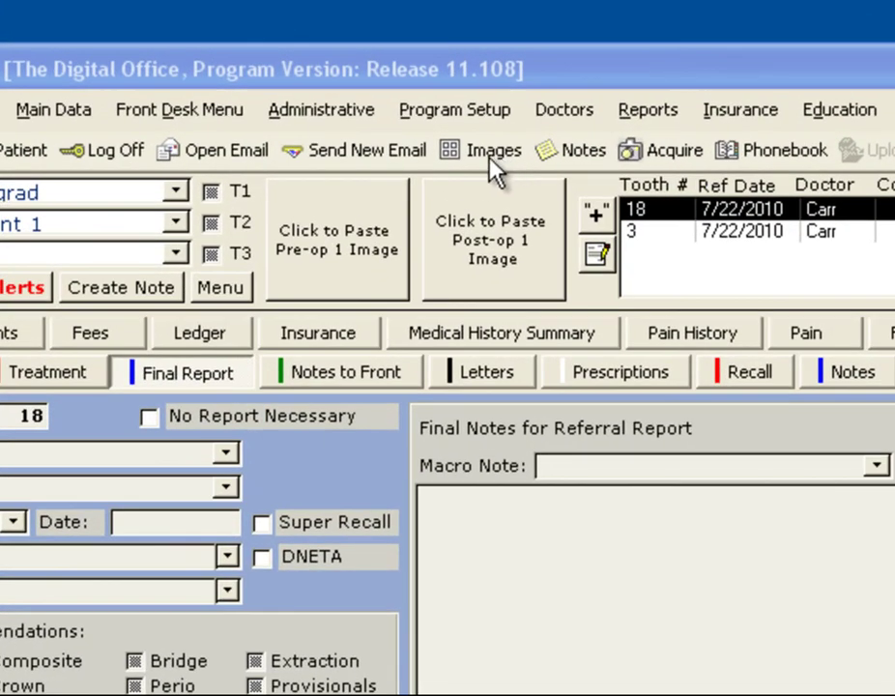
# Open the Image Organizer in organize view with the Tooth 3 file folder as source and the current patient's Teeth folder as destination
pyautogui.click(495, 169)
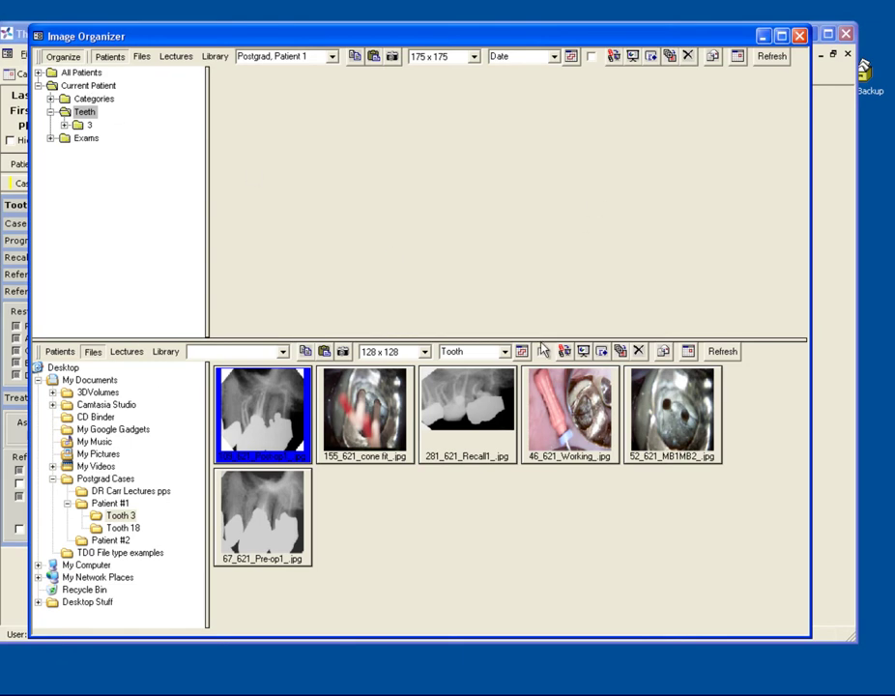
pyautogui.click(66, 60)
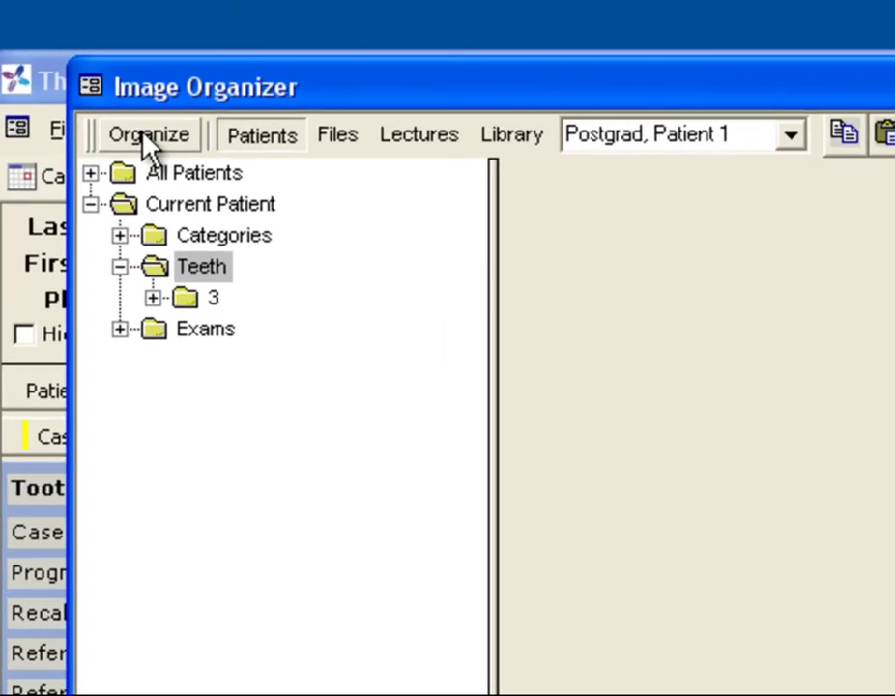
pyautogui.click(147, 140)
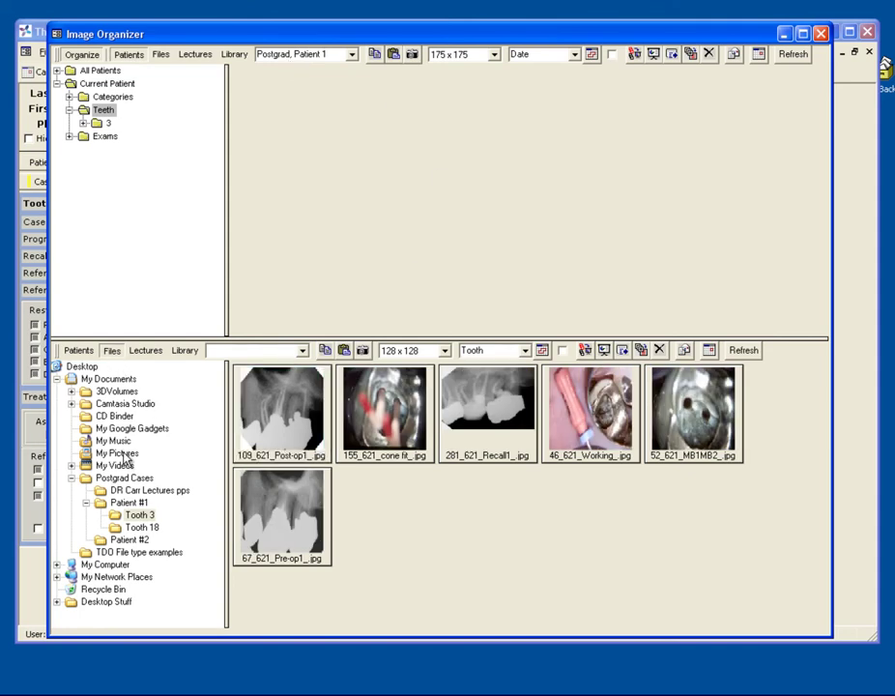
pyautogui.click(126, 518)
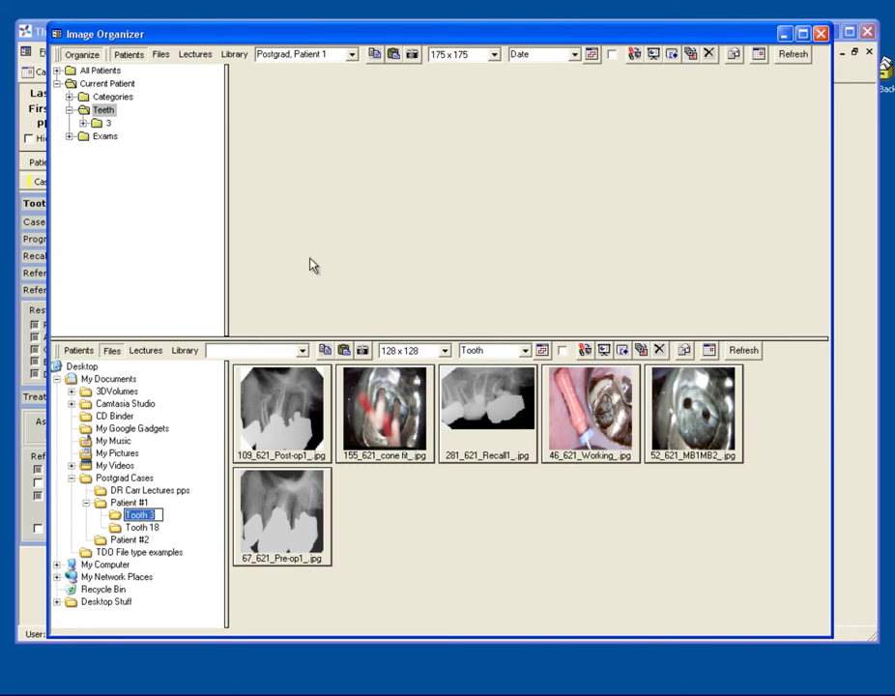
pyautogui.click(92, 128)
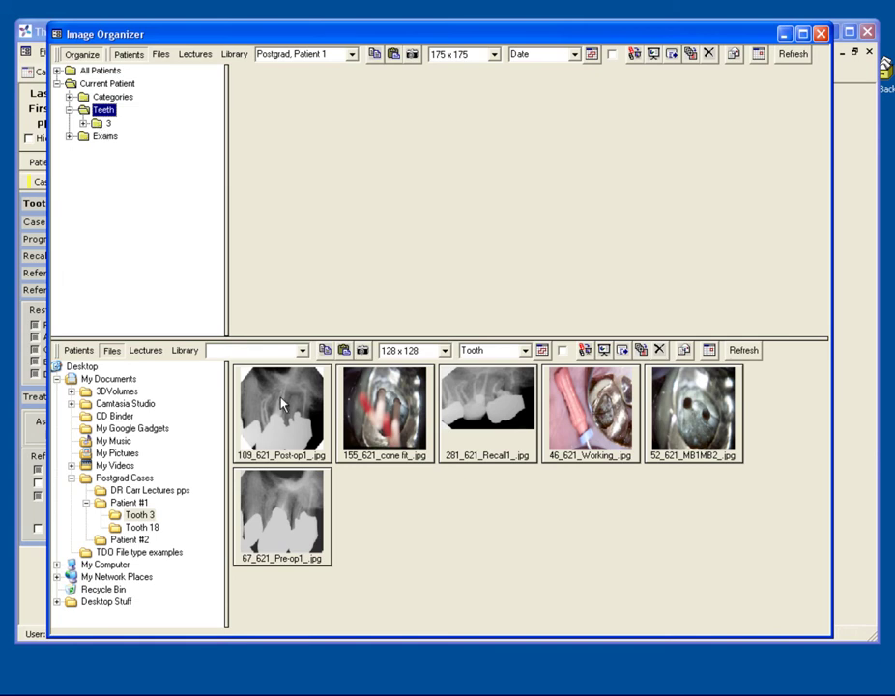
# Import 109_621_Post-op1_.jpg into the patient's images under category General for tooth 3
pyautogui.moveTo(282, 404); pyautogui.dragTo(458, 169)
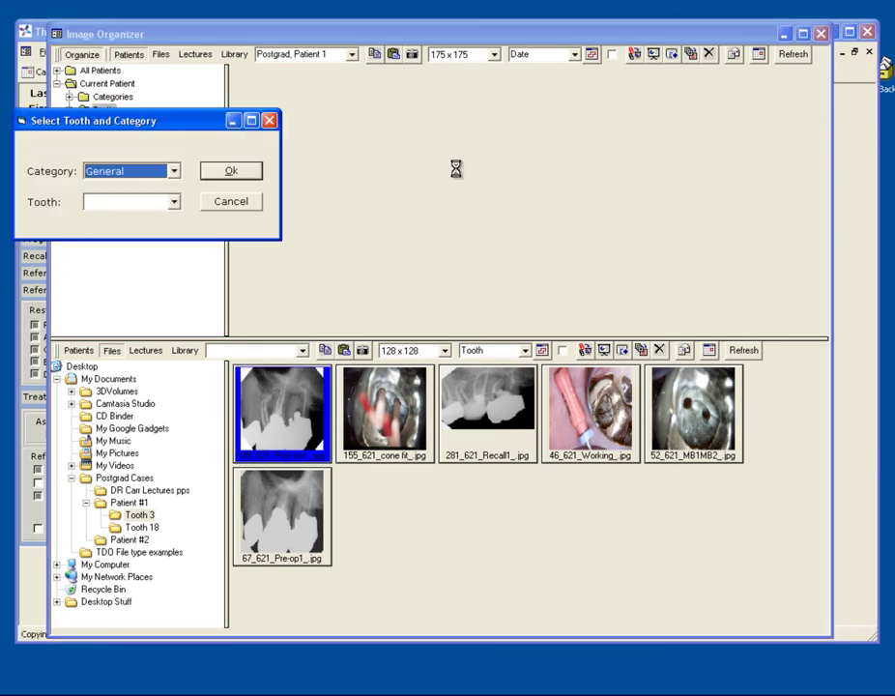
pyautogui.click(174, 207)
pyautogui.click(174, 230)
pyautogui.click(253, 171)
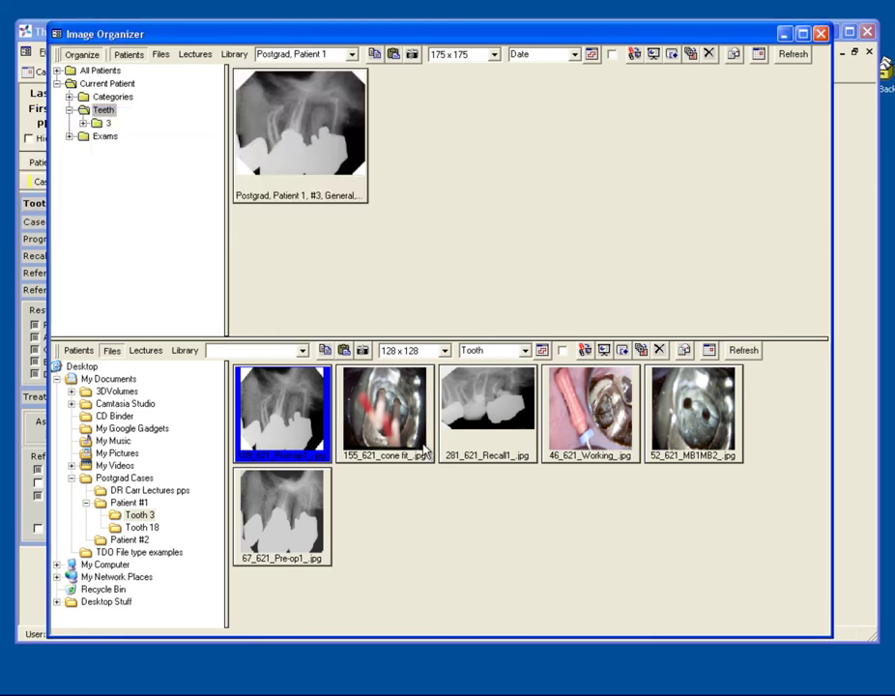
# Import 155_621_cone fit_.jpg into the patient's images under category General for tooth 3
pyautogui.moveTo(425, 450); pyautogui.dragTo(556, 236)
pyautogui.click(191, 228)
pyautogui.click(180, 252)
pyautogui.click(248, 193)
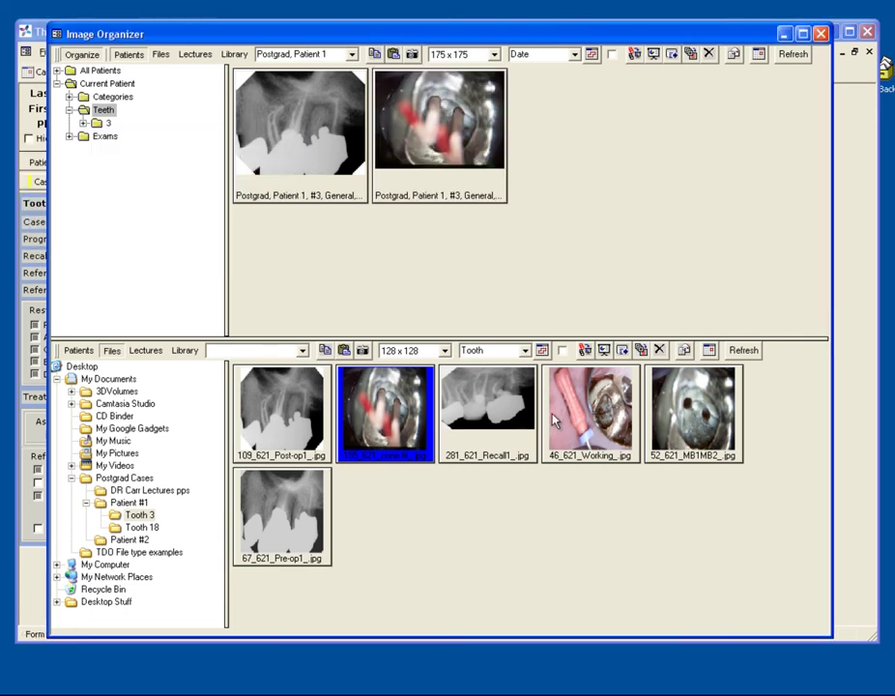
# Import the Recall1, Working and MB1MB2 image files together into the patient's images under category General for tooth 3
pyautogui.click(500, 440)
pyautogui.keyDown('ctrl'); pyautogui.click(611, 433); pyautogui.keyUp('ctrl')
pyautogui.keyDown('shift'); pyautogui.click(676, 435); pyautogui.keyUp('shift')
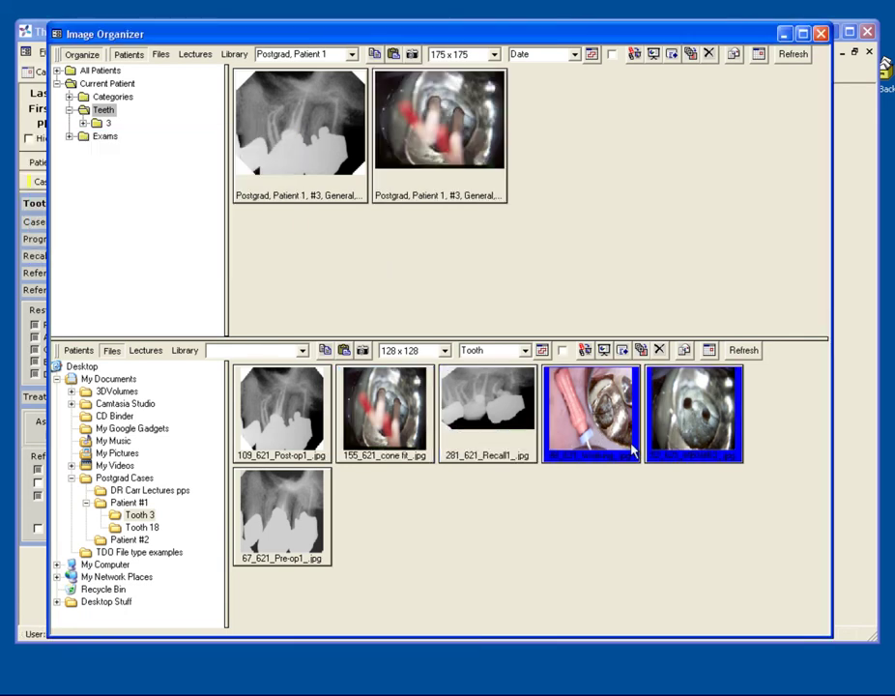
pyautogui.keyDown('ctrl'); pyautogui.click(487, 429); pyautogui.keyUp('ctrl')
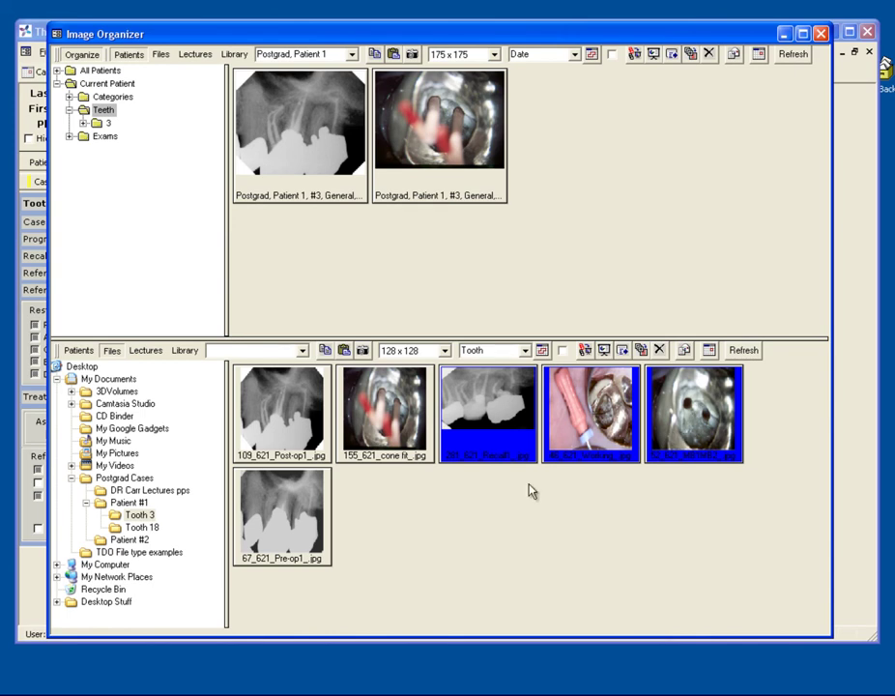
pyautogui.moveTo(530, 445); pyautogui.dragTo(536, 262)
pyautogui.click(207, 247)
pyautogui.click(193, 275)
pyautogui.click(273, 219)
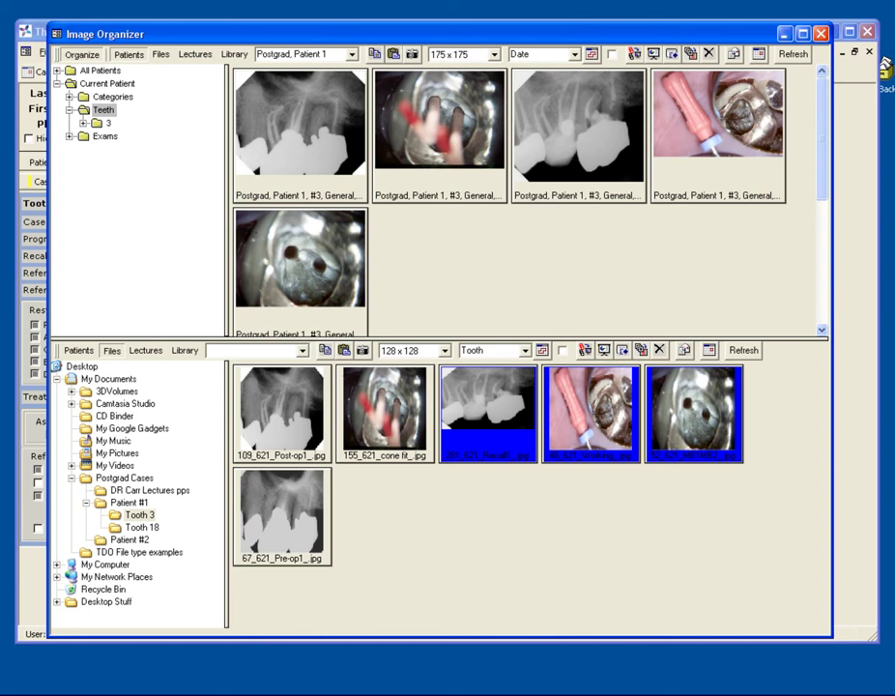
# Move the patient's first radiograph to the Pre-op1 category for tooth 3 and refresh the image view
pyautogui.doubleClick(326, 186)
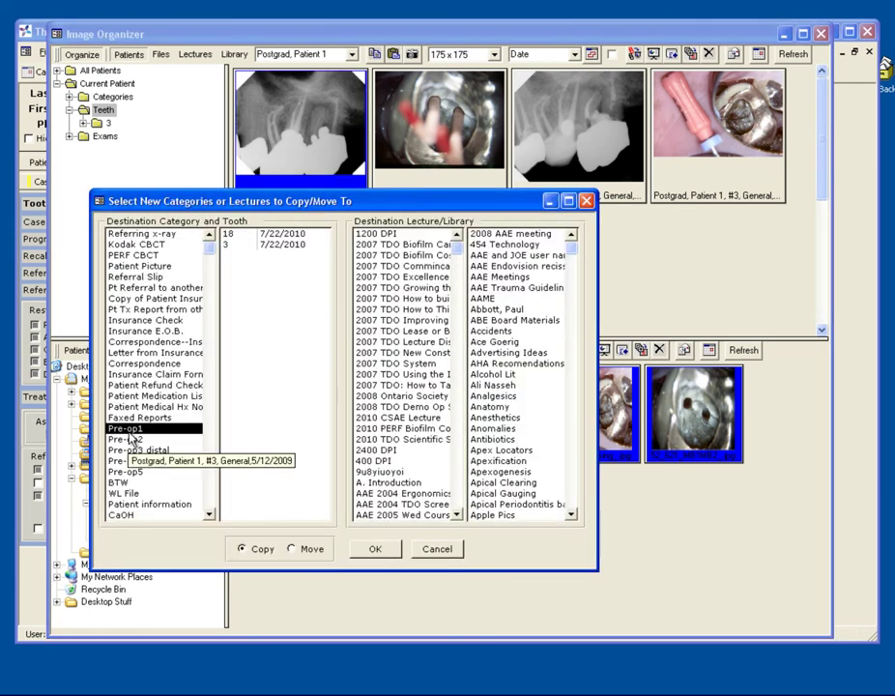
pyautogui.click(290, 243)
pyautogui.click(292, 548)
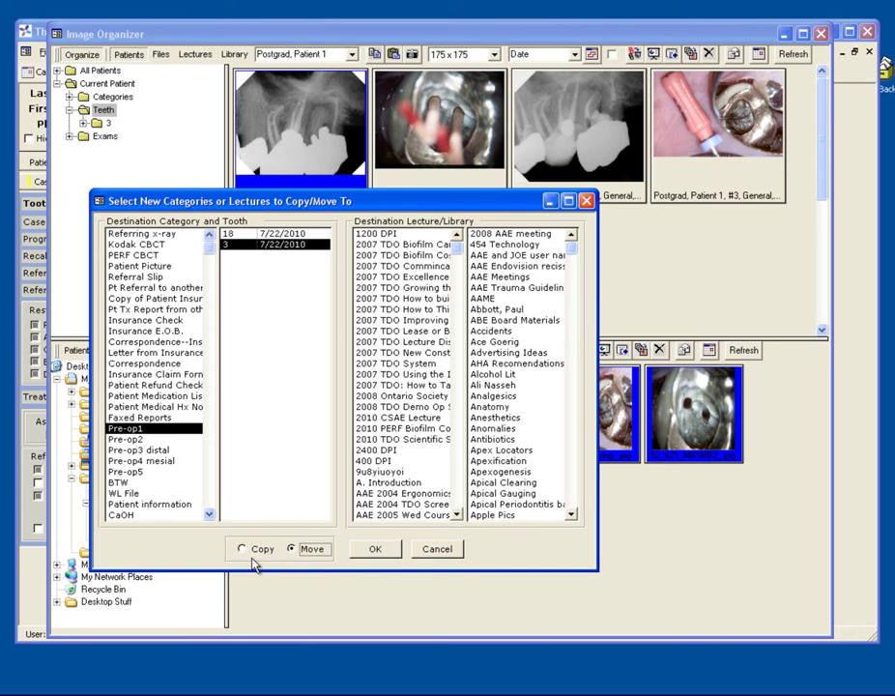
pyautogui.click(375, 549)
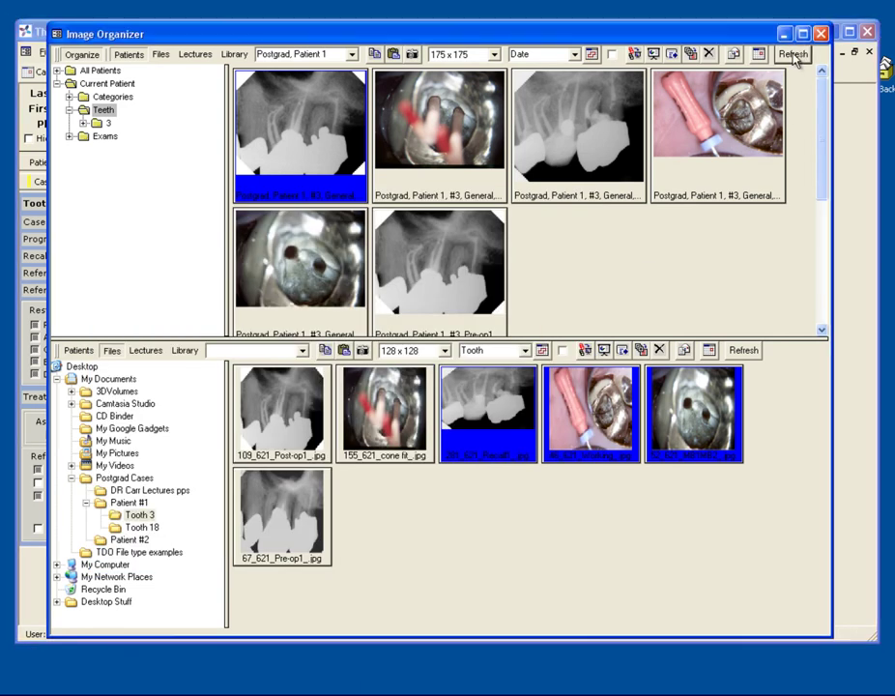
pyautogui.click(793, 54)
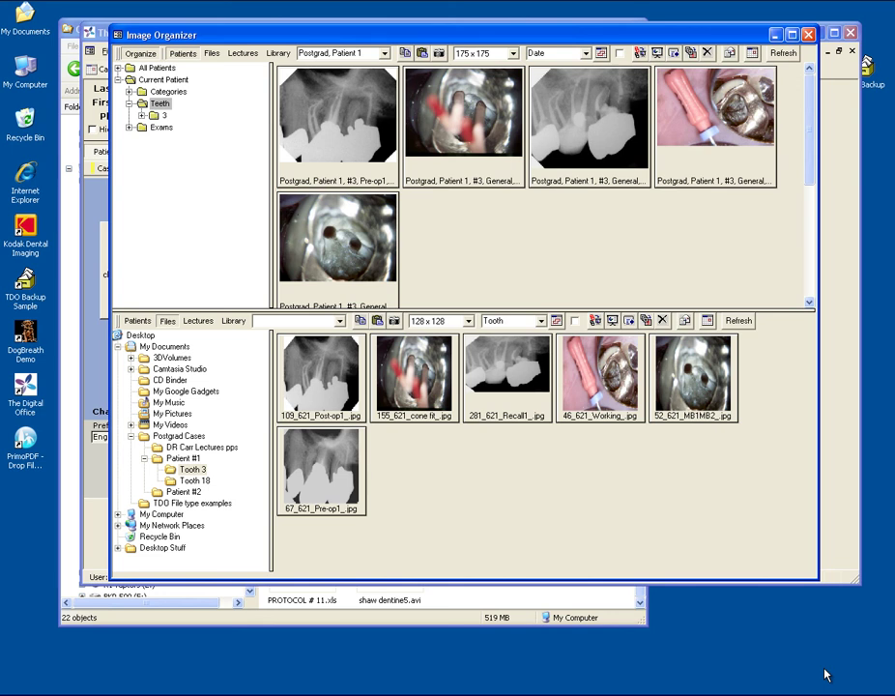
# Select the patient's Pre-op1 radiograph, the recall radiograph and the working photo together
pyautogui.click(368, 127)
pyautogui.keyDown('ctrl'); pyautogui.click(595, 147); pyautogui.keyUp('ctrl')
pyautogui.keyDown('ctrl'); pyautogui.click(692, 150); pyautogui.keyUp('ctrl')
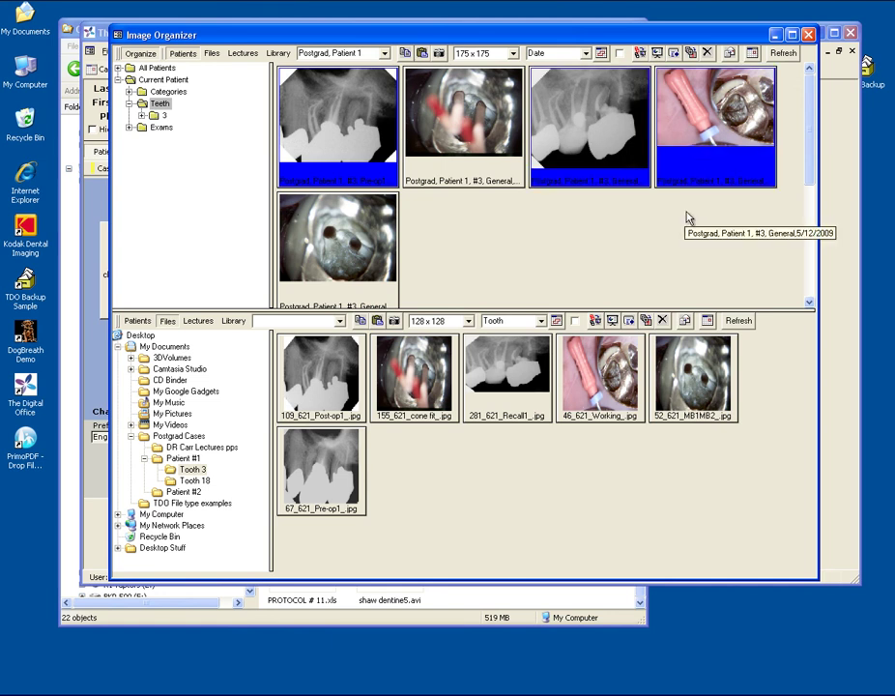